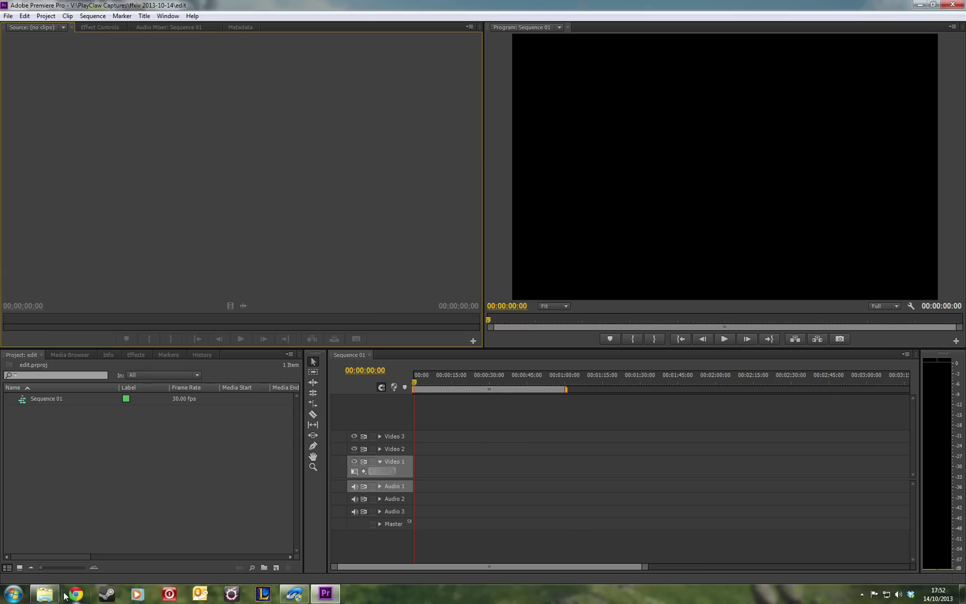
Step: Try importing the broken AVI into Premiere Pro, dismiss the import failure, and quit Premiere
click(45, 594)
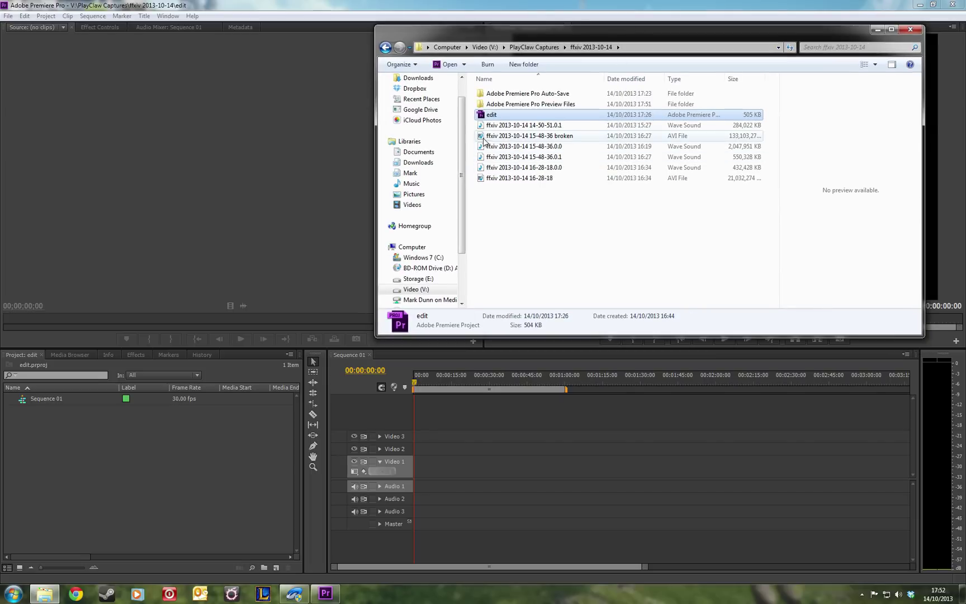
drag(483, 138, 138, 466)
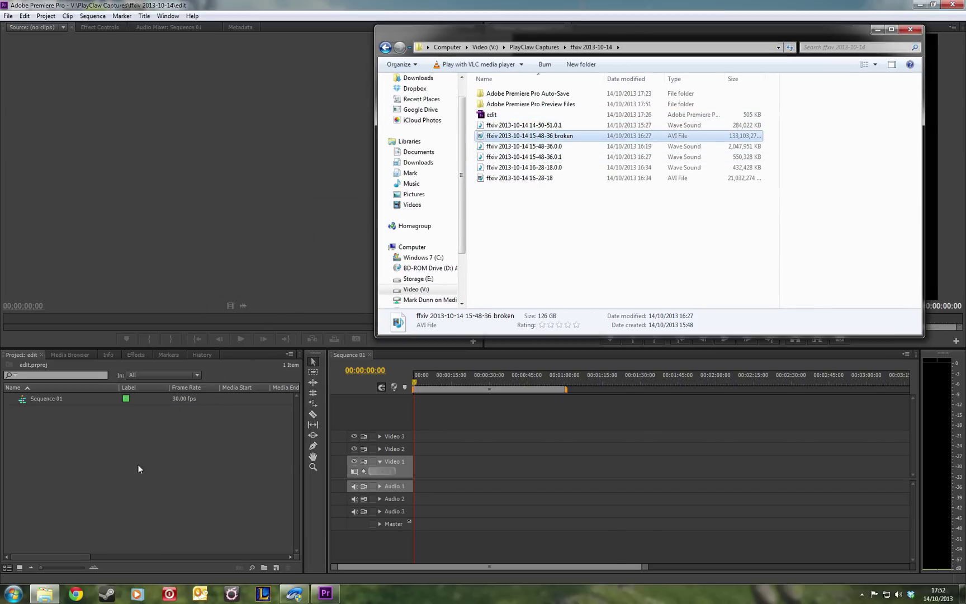
click(877, 30)
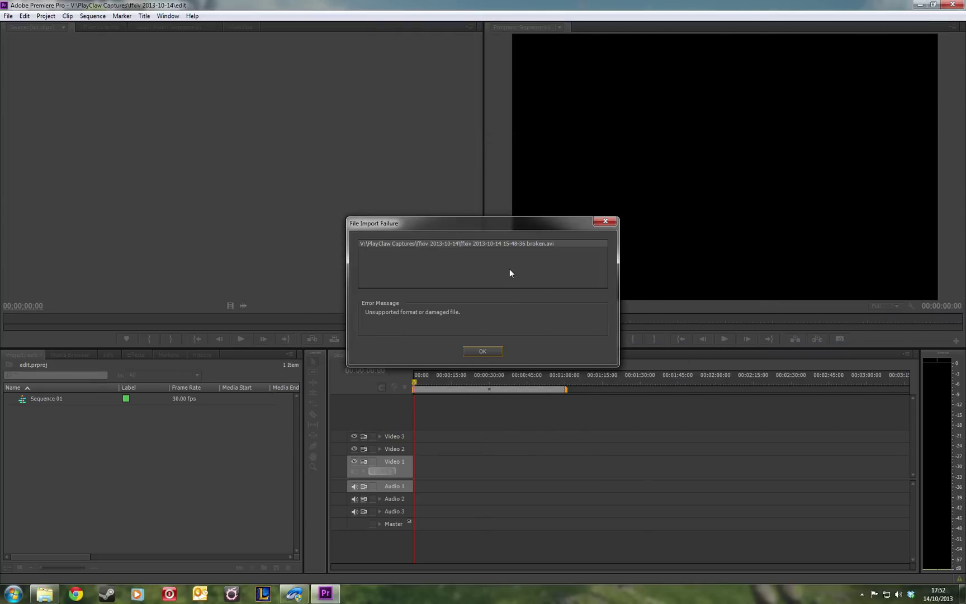
click(483, 351)
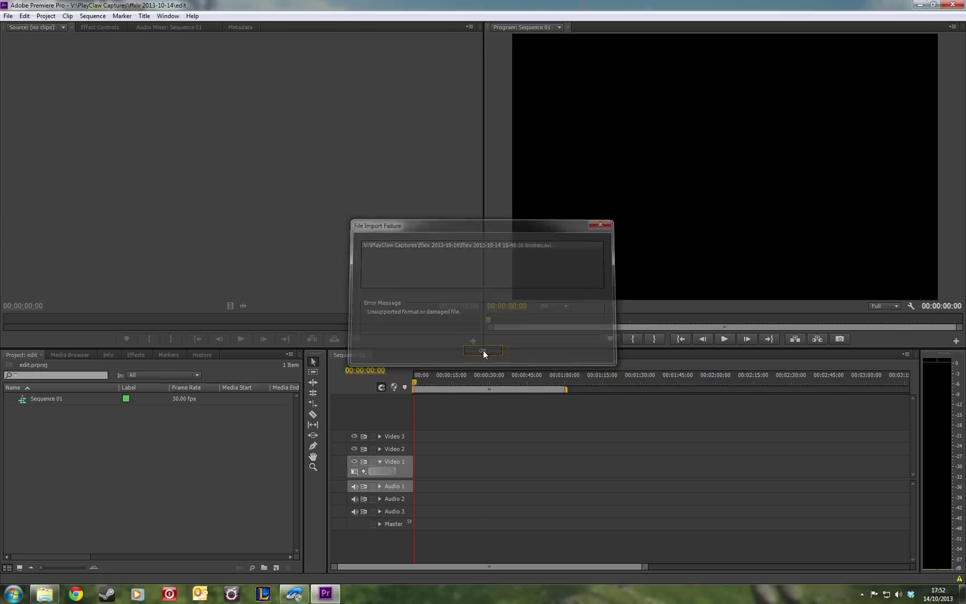
click(951, 5)
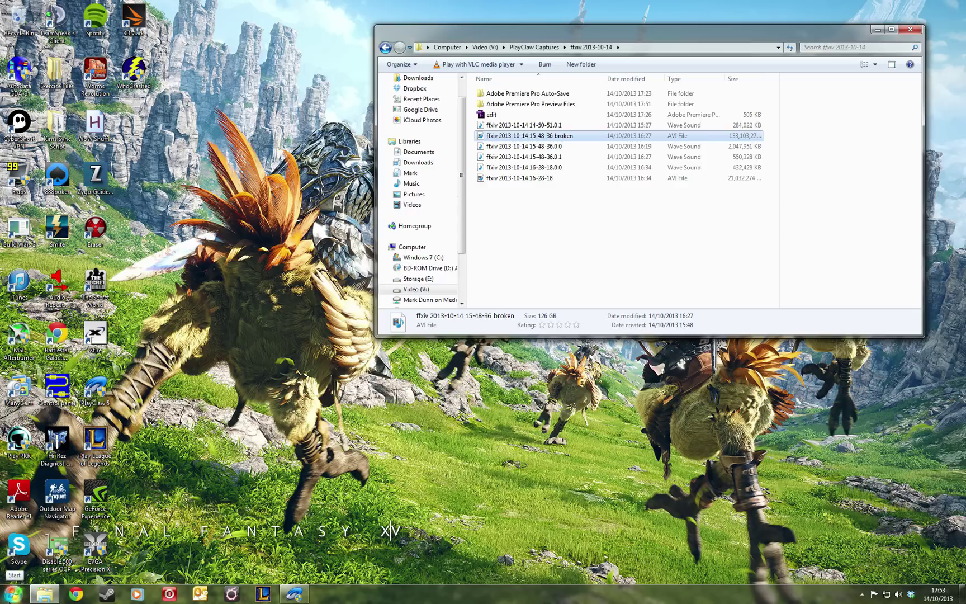
Step: From Computer, browse to the Video Tools folder on Storage (E:) and reposition its window
click(13, 593)
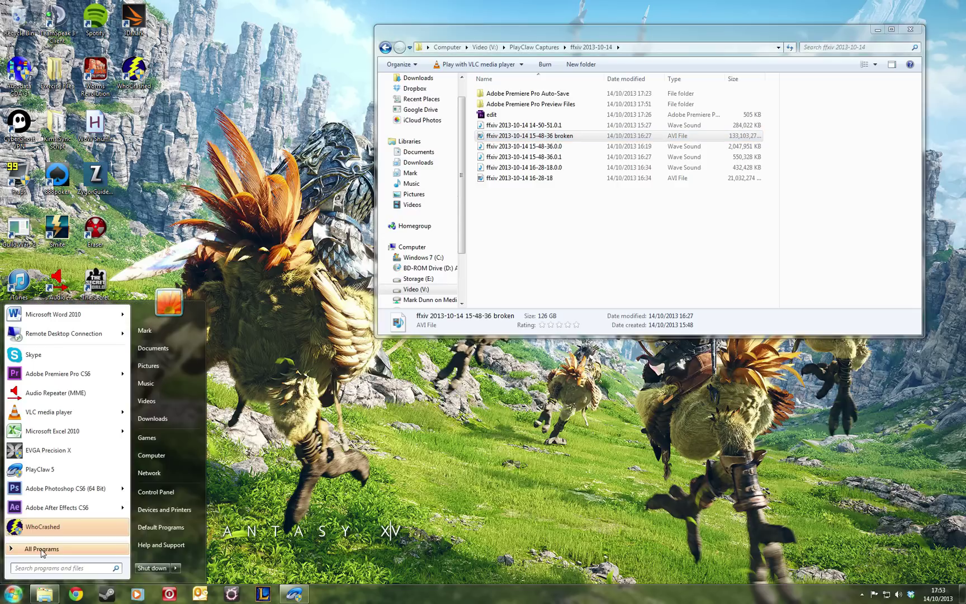
click(151, 455)
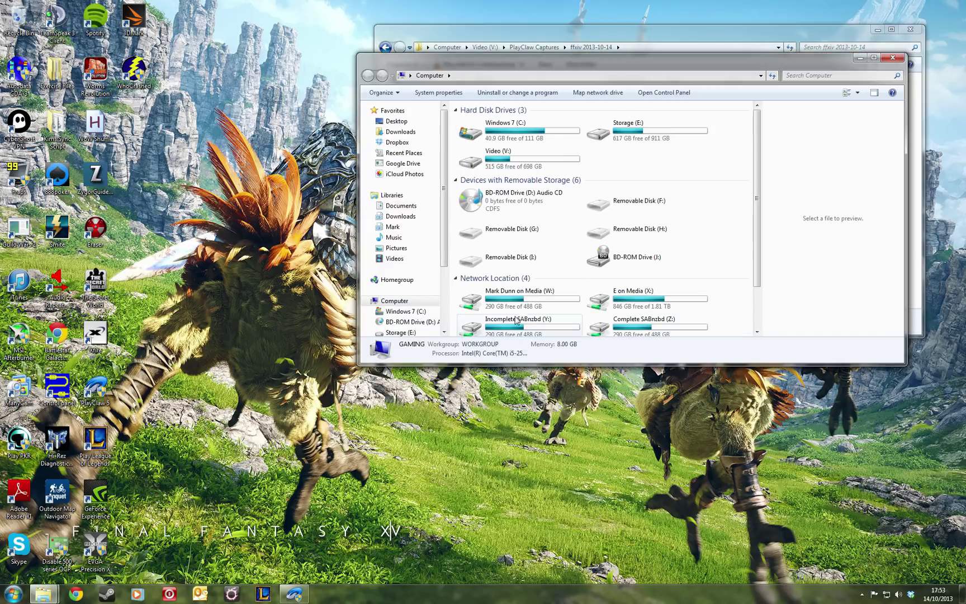
double_click(514, 168)
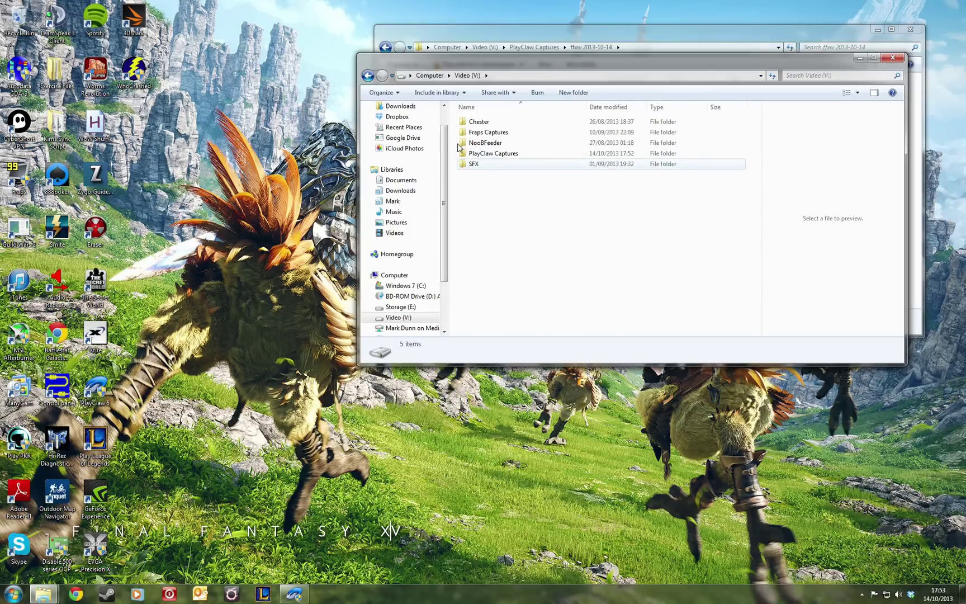
key(BackSpace)
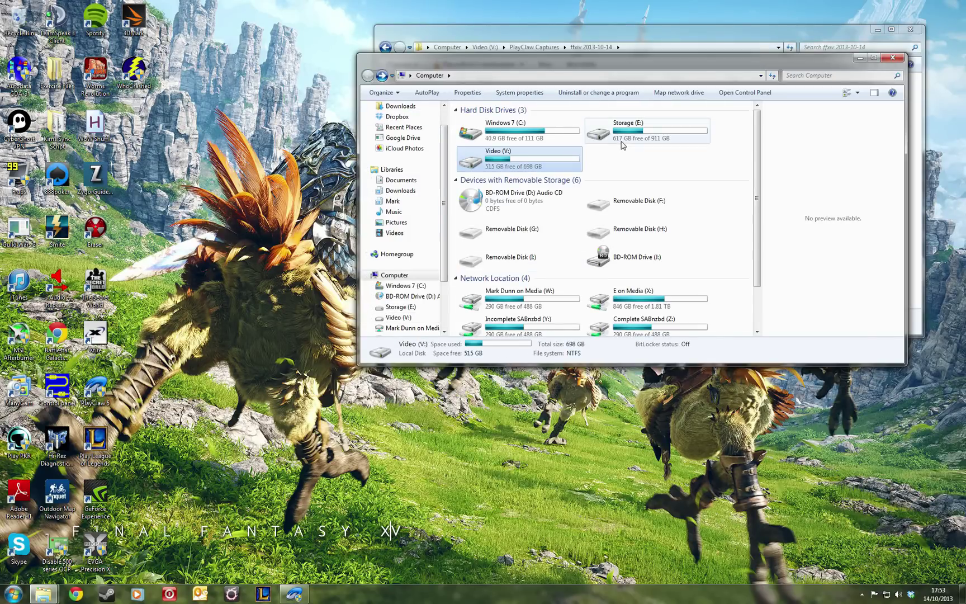
double_click(623, 145)
click(623, 143)
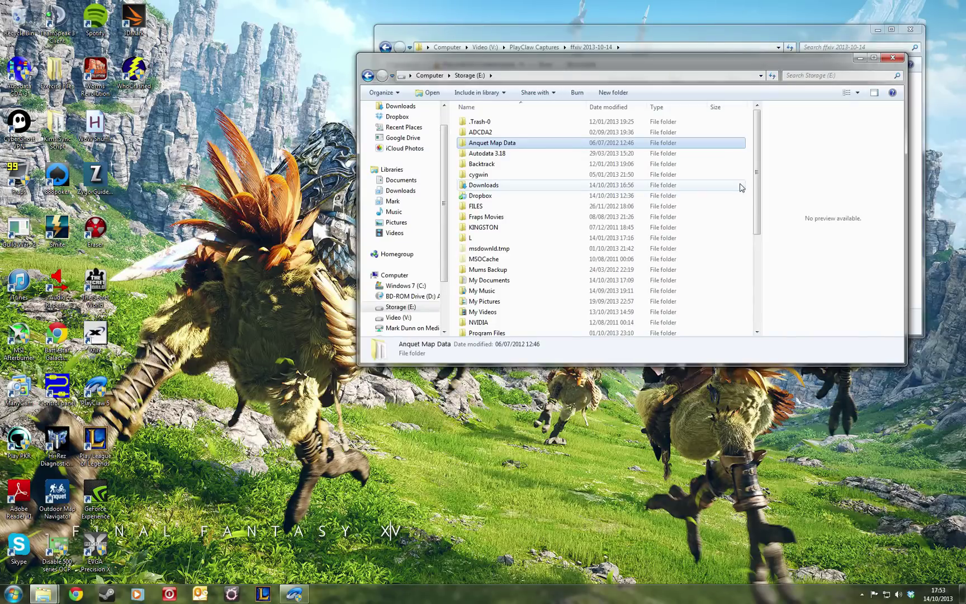
scroll(755, 185, down, 5)
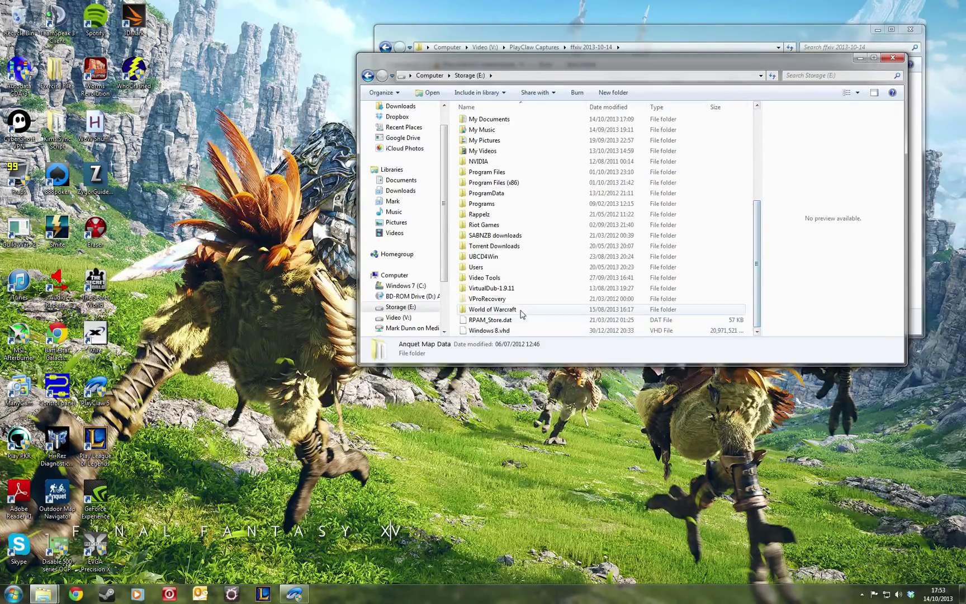
double_click(510, 278)
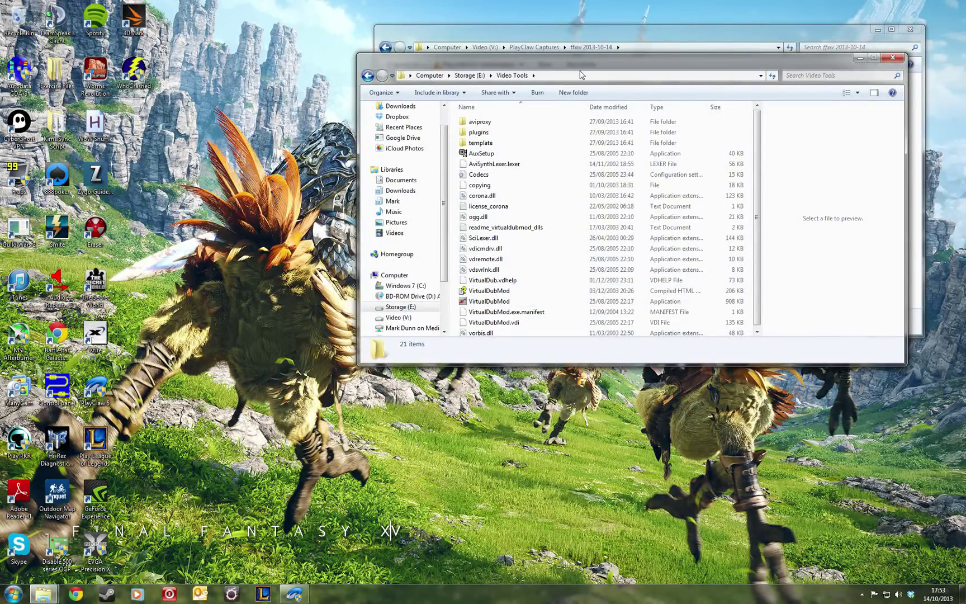
drag(580, 66, 406, 83)
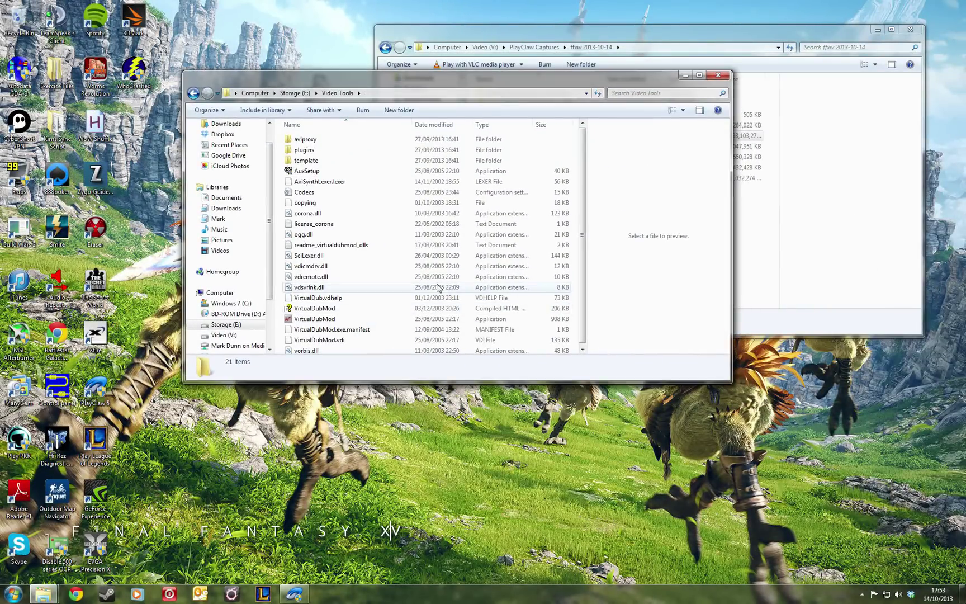
Step: Launch VirtualDubMod, close the Video Tools window, and load the broken ffxiv AVI into it
double_click(334, 321)
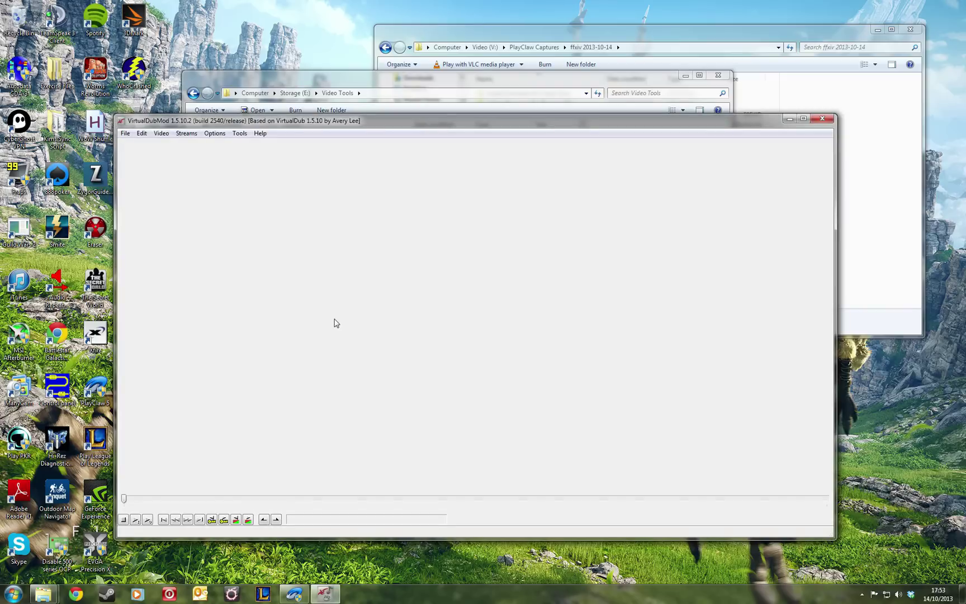
click(718, 75)
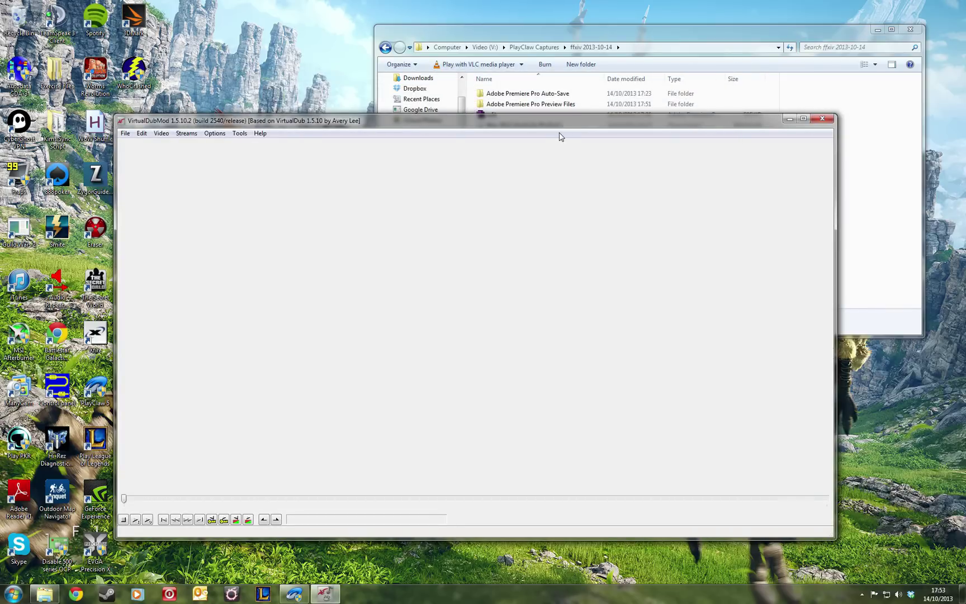
drag(556, 123, 591, 190)
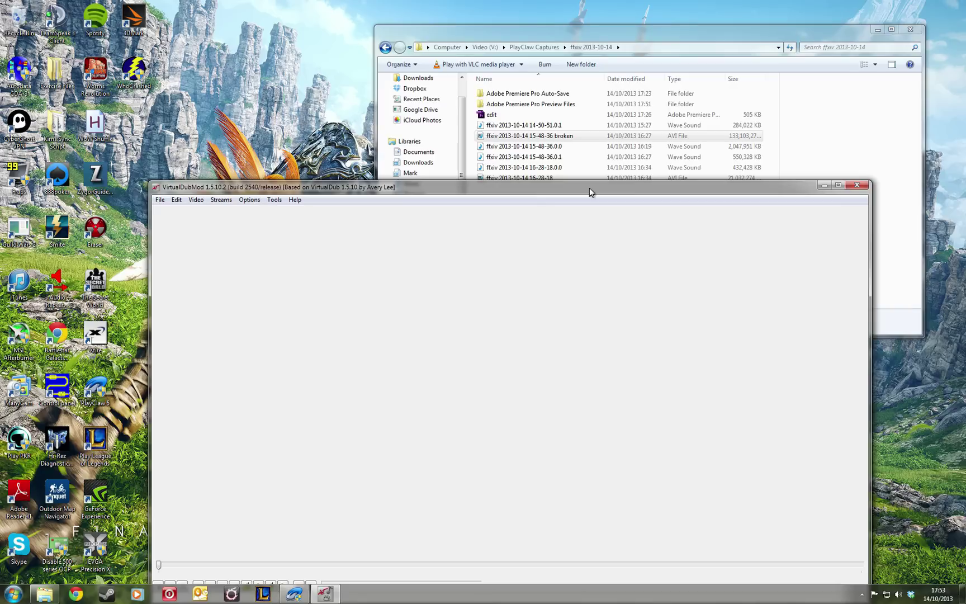
click(484, 138)
drag(483, 138, 615, 280)
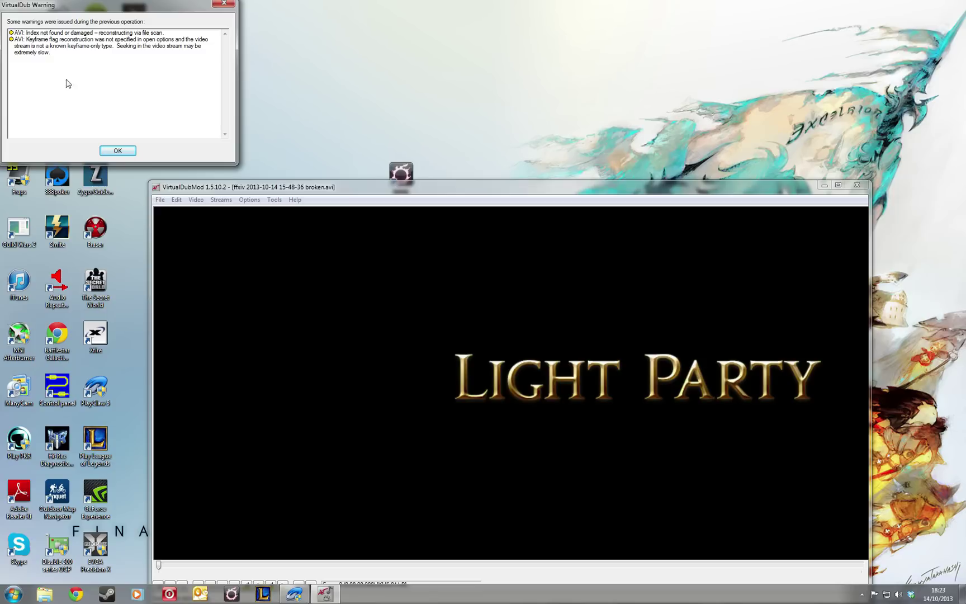
Step: Dismiss the index reconstruction warning and set the video to Direct stream copy
click(125, 151)
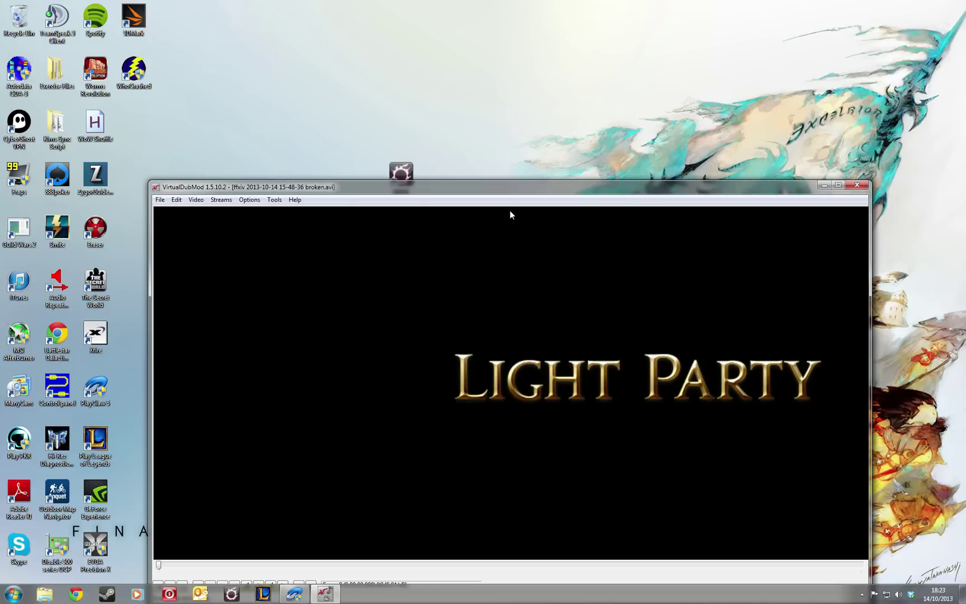
drag(510, 190, 469, 114)
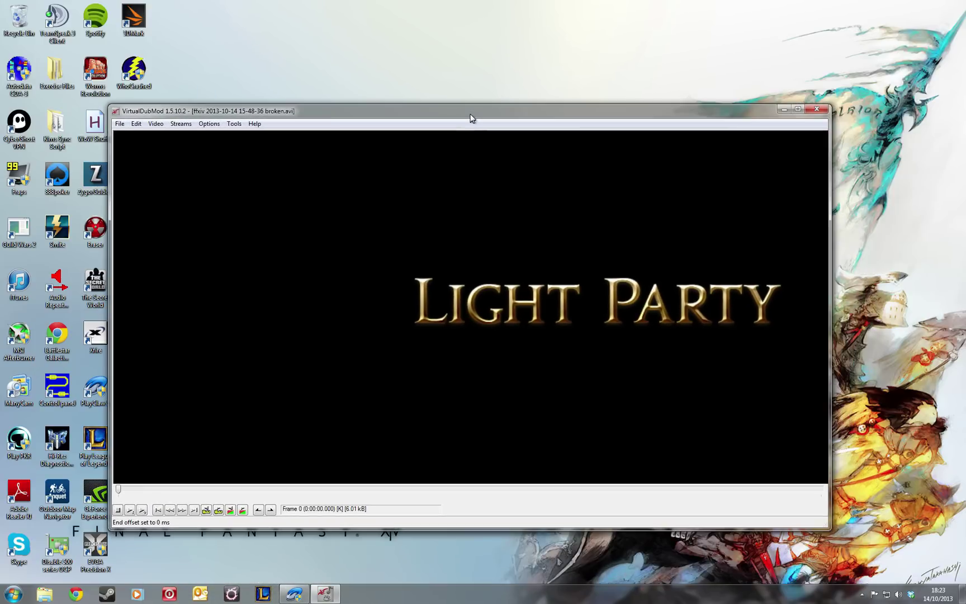
click(154, 124)
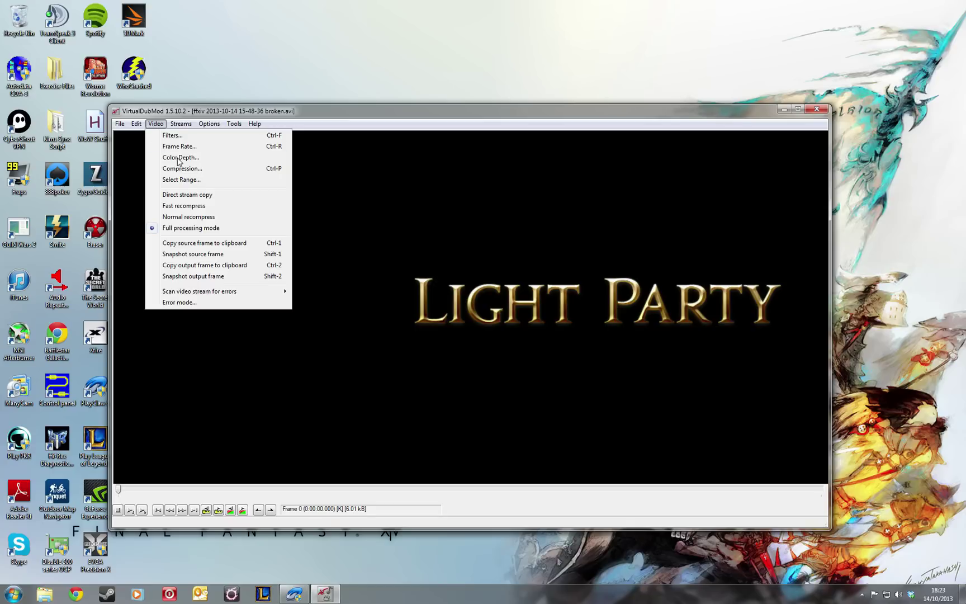
click(185, 199)
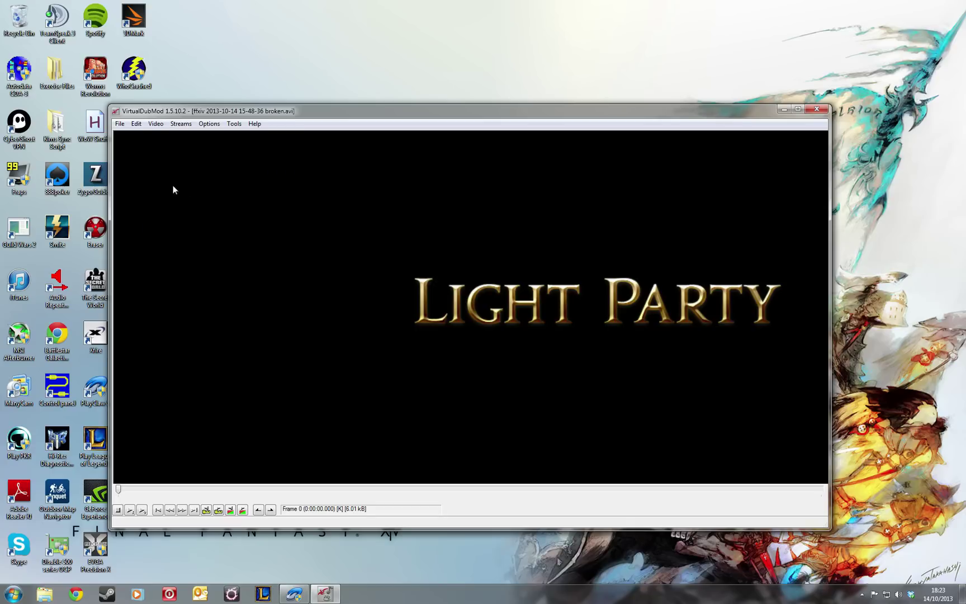
click(120, 125)
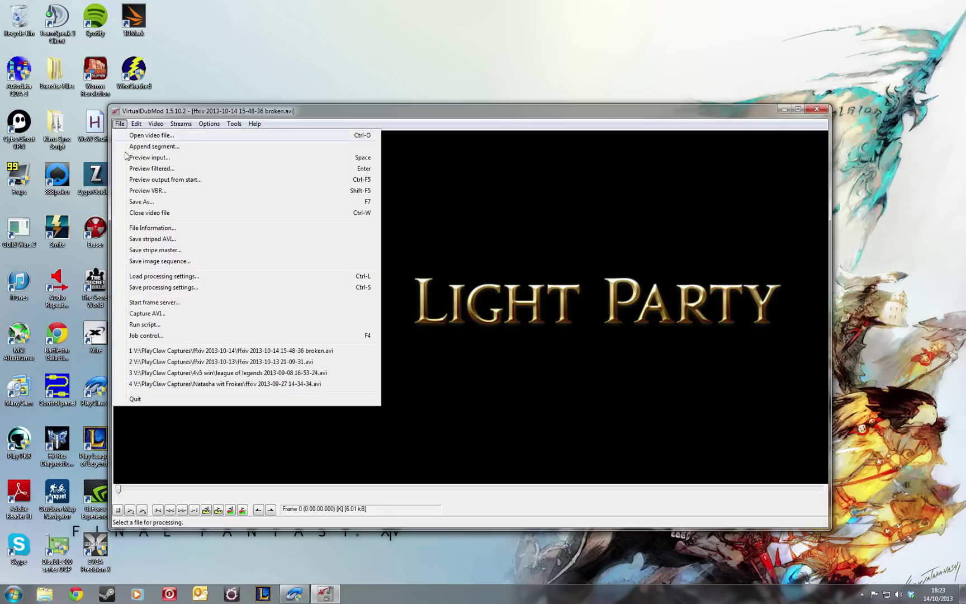
Step: Start Save As, clear the location error, and browse to the ffxiv 2013-10-14 folder
click(174, 202)
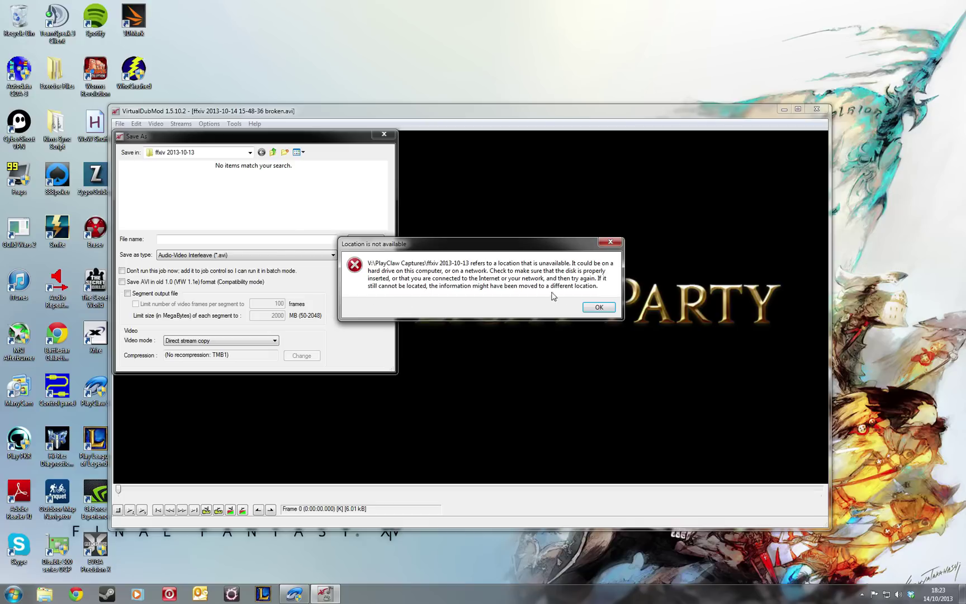
click(598, 308)
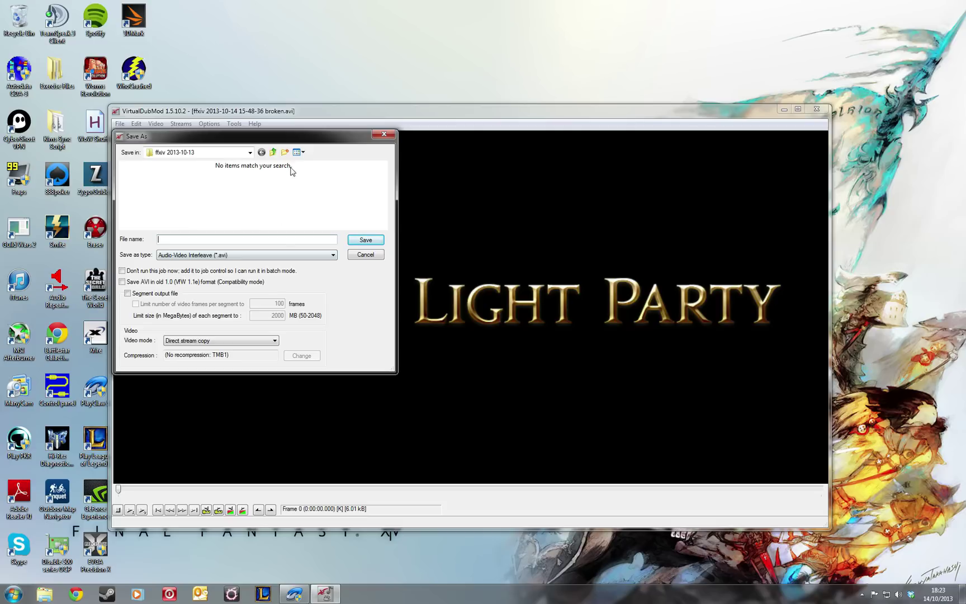
drag(297, 140, 417, 112)
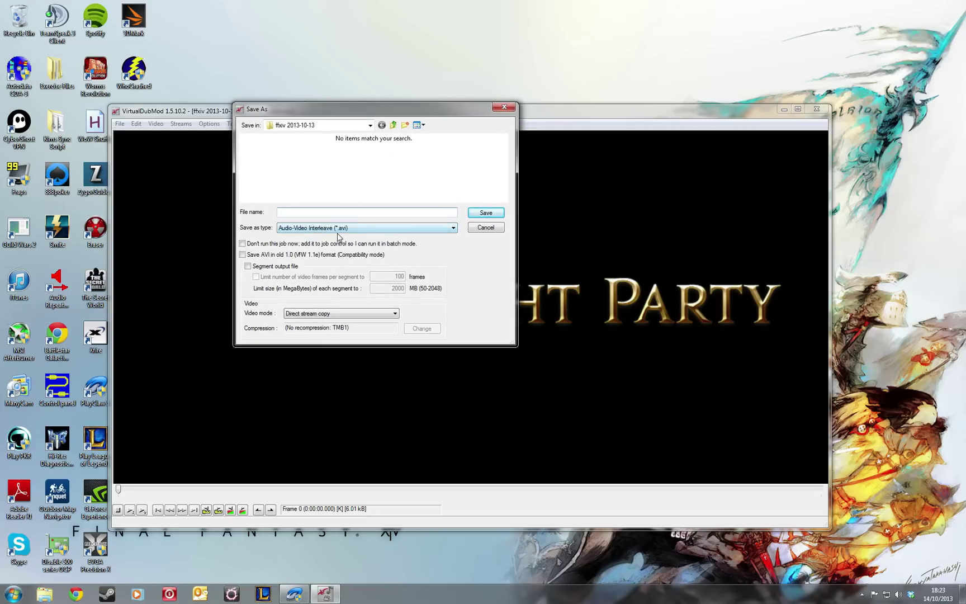
click(393, 125)
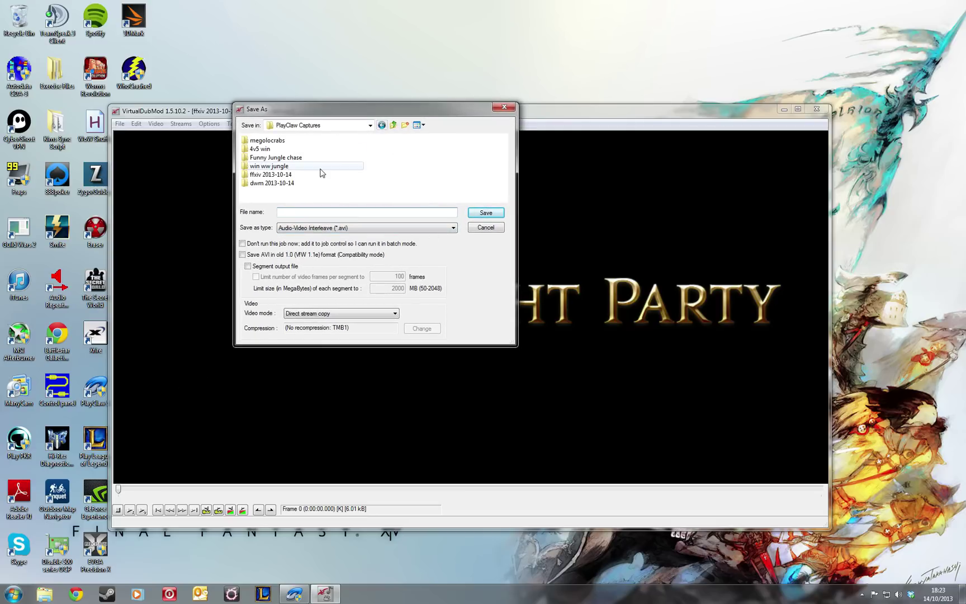
double_click(280, 174)
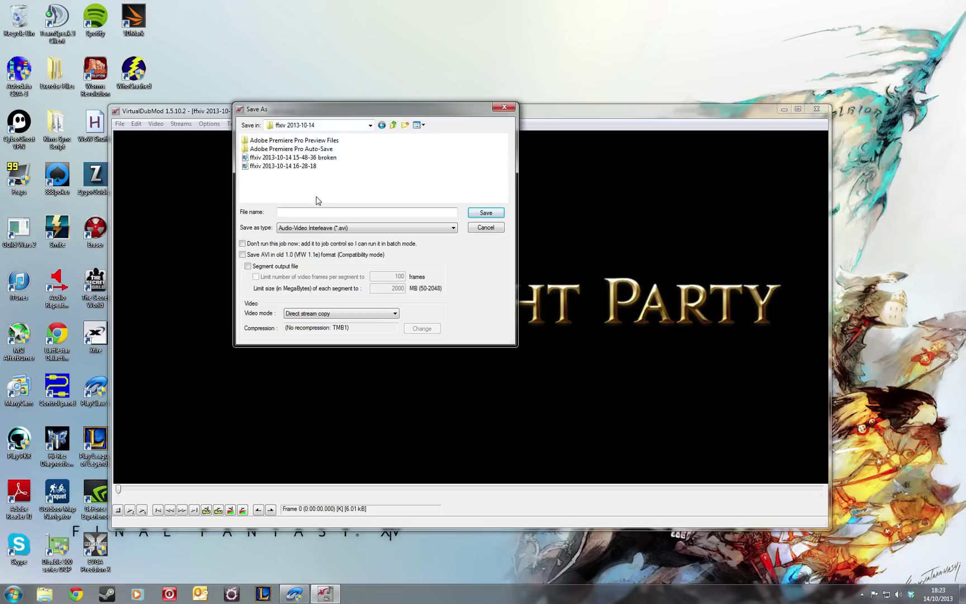
click(333, 158)
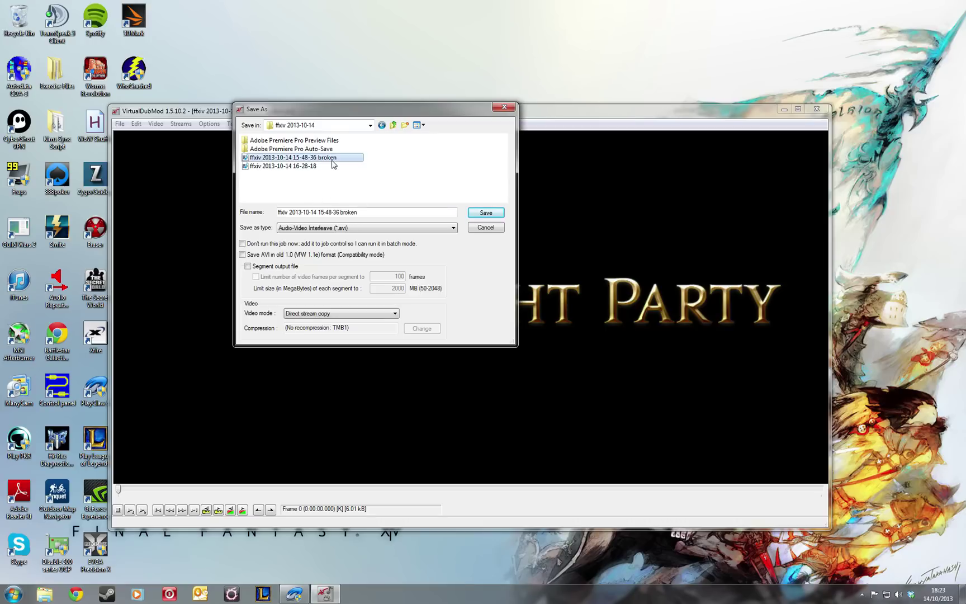
click(364, 212)
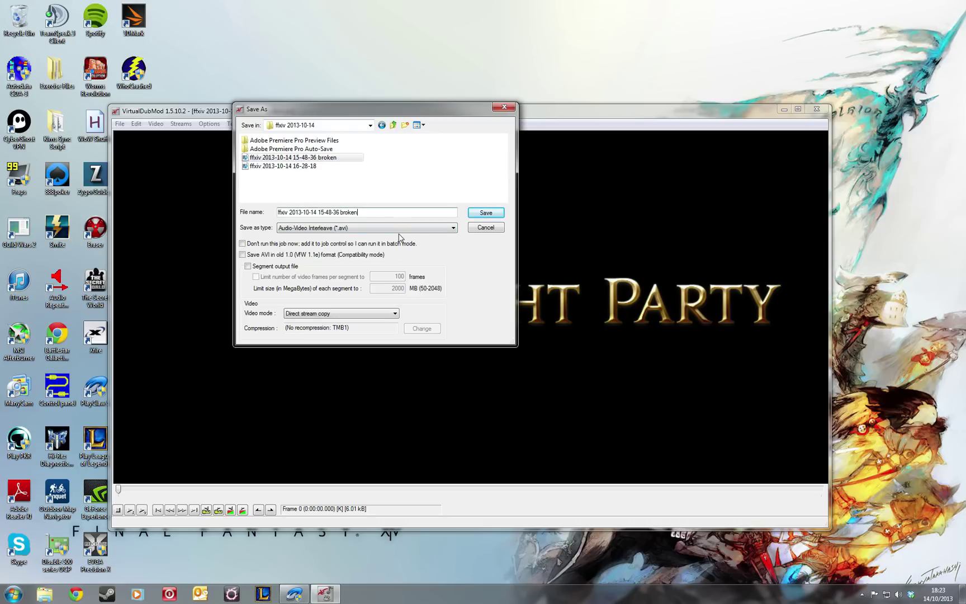
key(BackSpace)
key(BackSpace)
key(BackSpace)
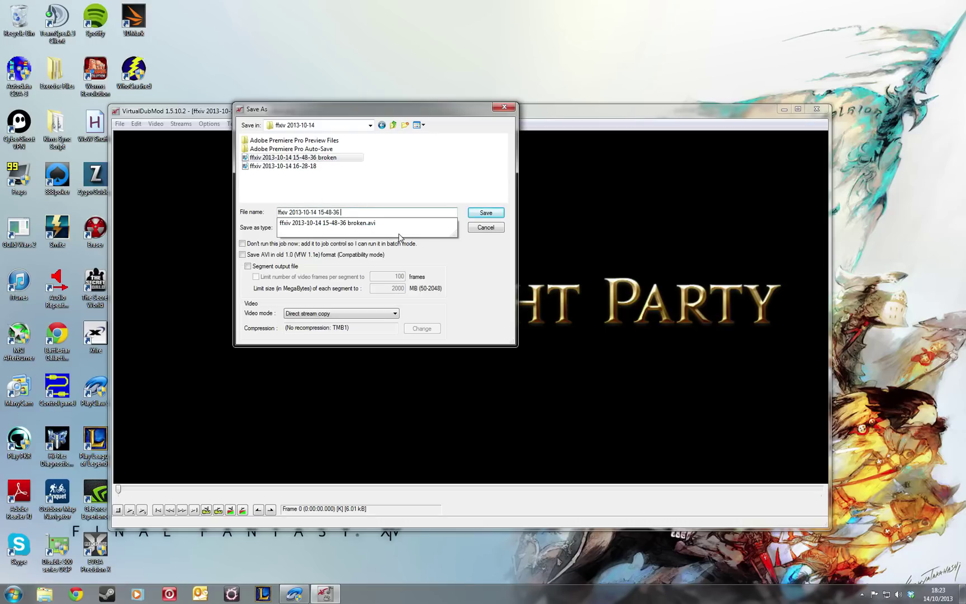
text(f)
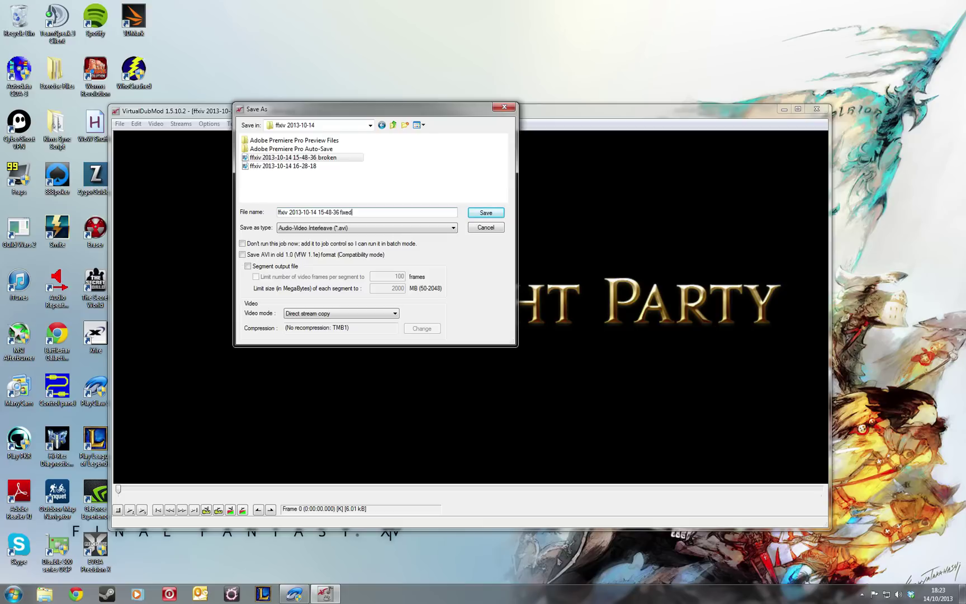
text(ixed)
Step: Save the fixed AVI, starting the direct stream copy of all 4438 frames
click(488, 213)
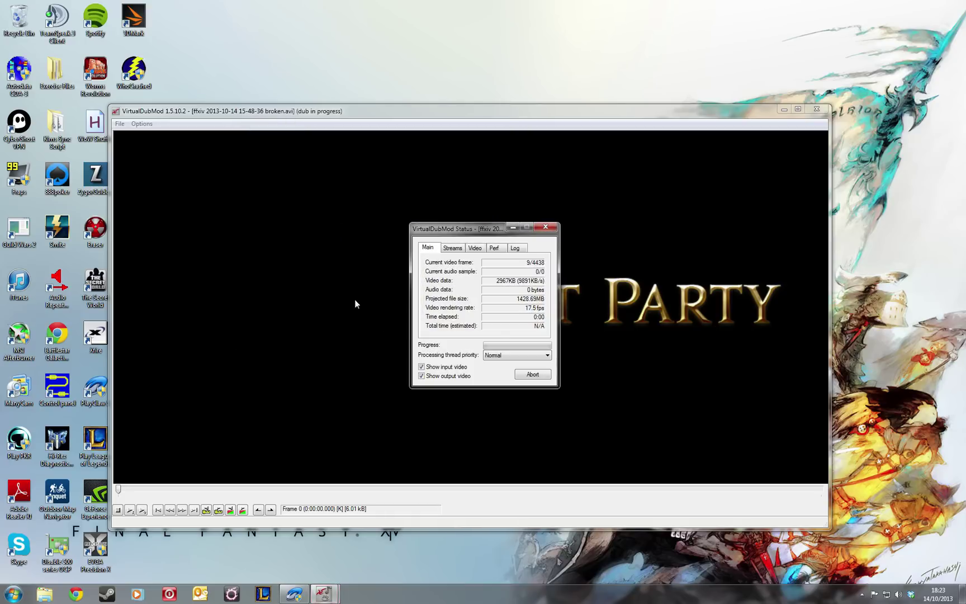